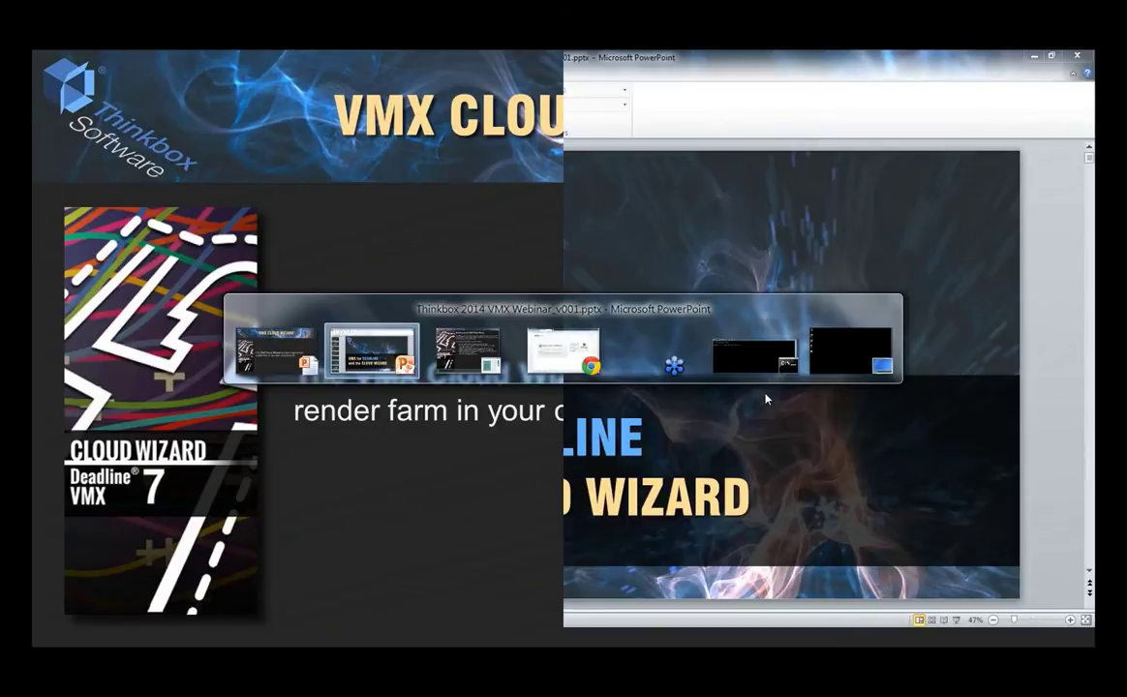
- Cycle the window switcher past Chrome and the command prompt to the desktop
key("alt+Tab")
key("alt+Tab")
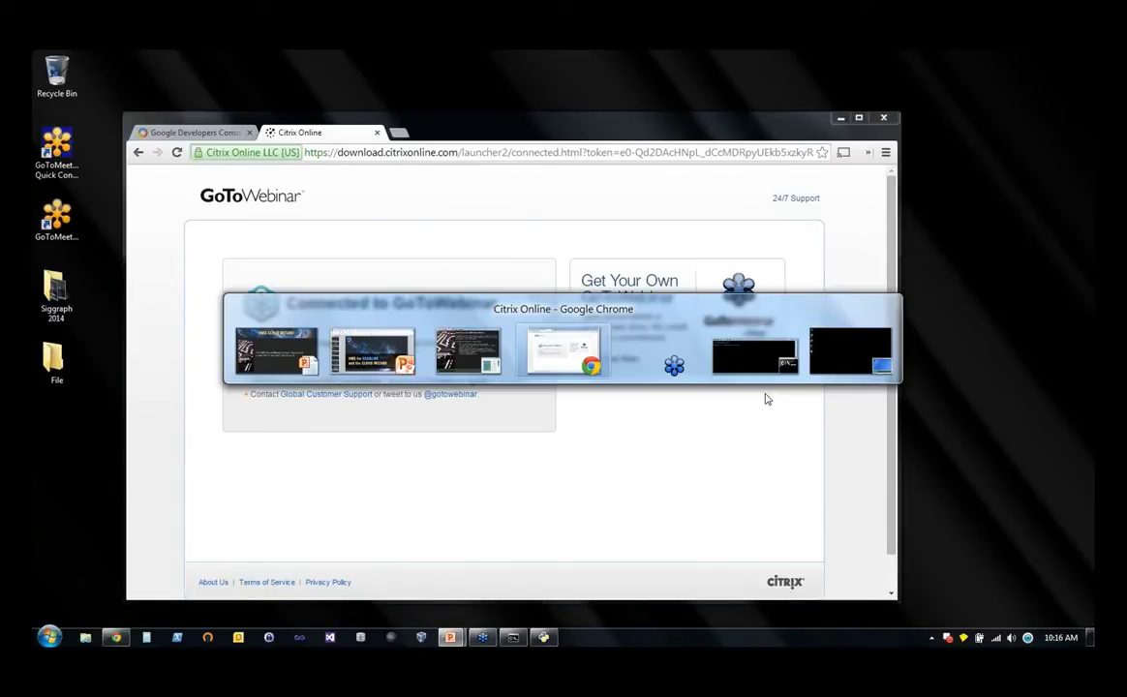
key("Tab")
key("Tab")
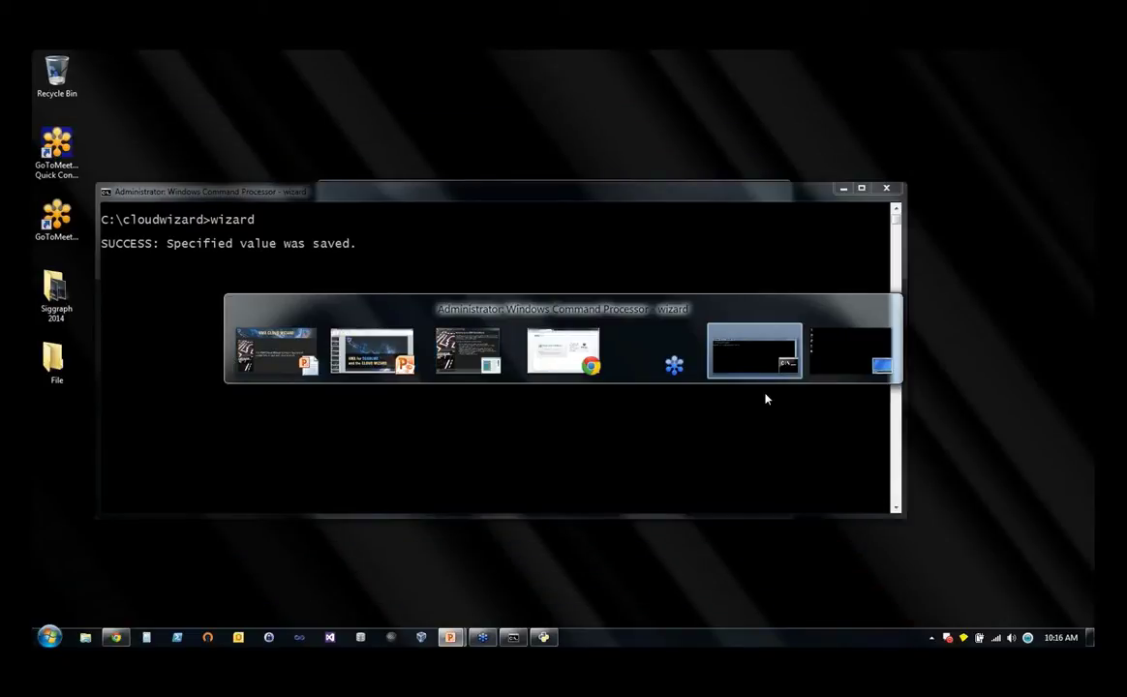
key("Tab")
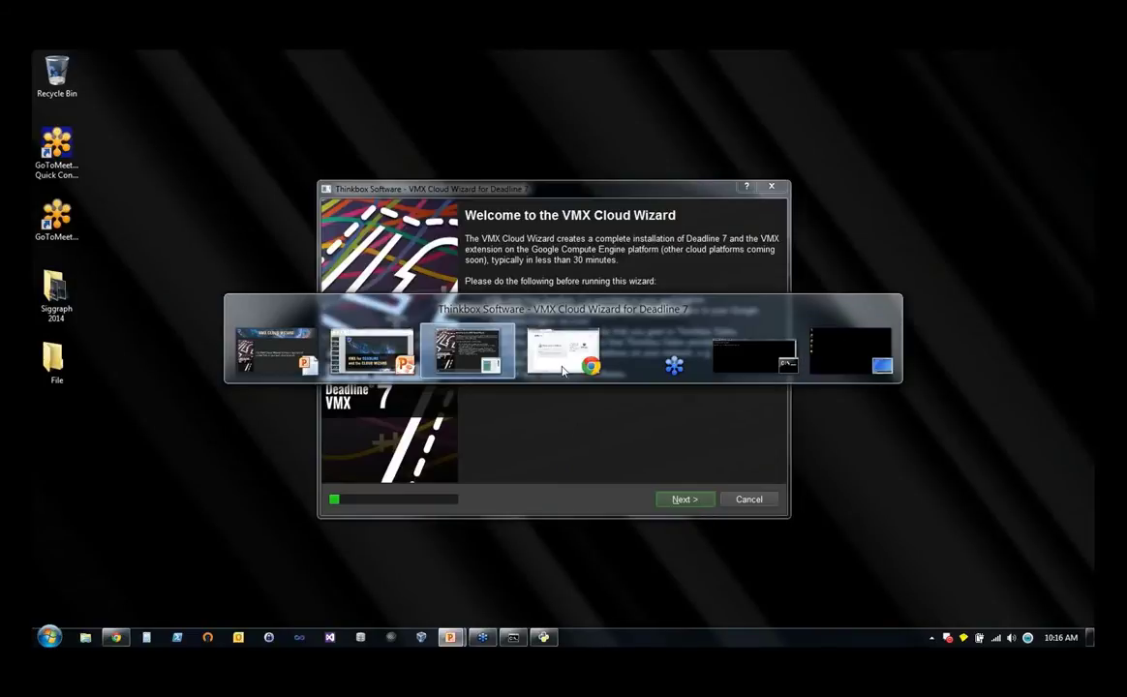
- Return to the slideshow, switch to the VMX Cloud Wizard, and move past its welcome page
left_click(562, 358)
left_click(451, 638)
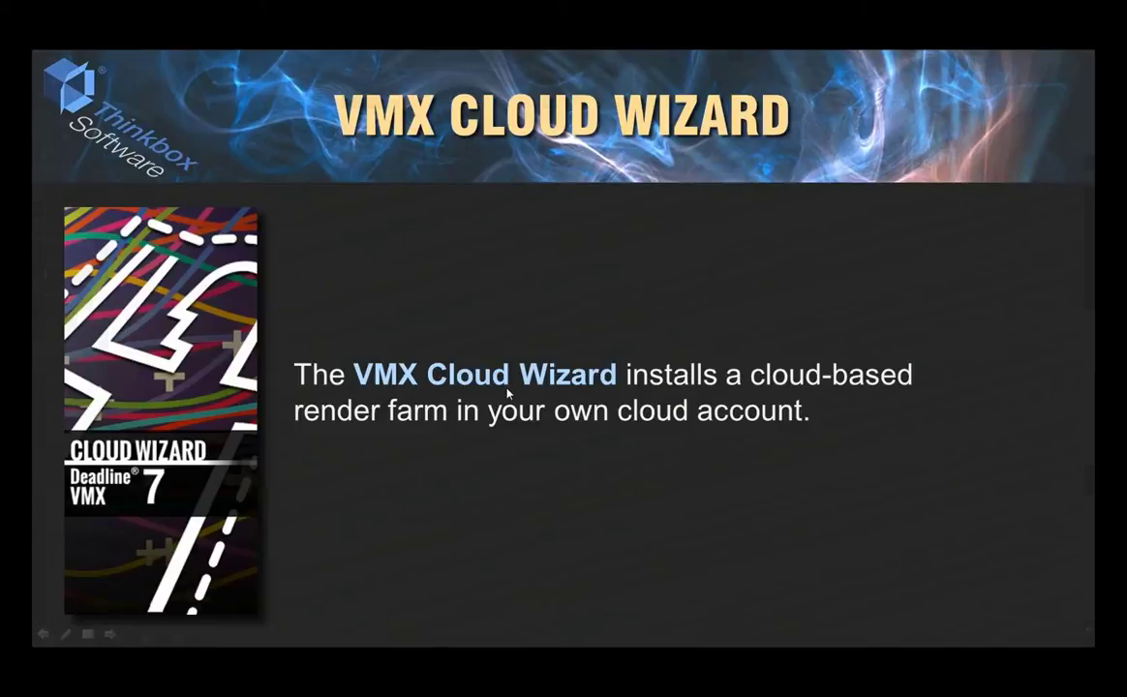
key("alt+Tab")
key("Tab")
key("Tab")
key("Tab")
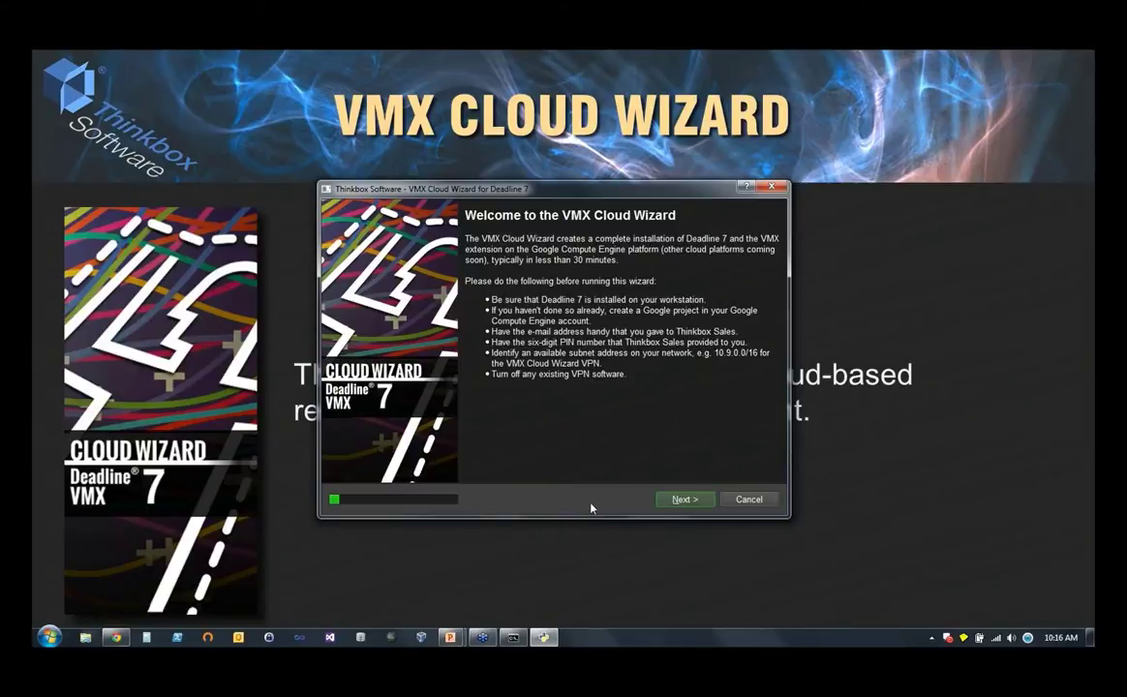
left_click(676, 498)
- Accept the licence agreement, then enter and submit the trial licence e-mail and six-digit PIN
left_click(471, 468)
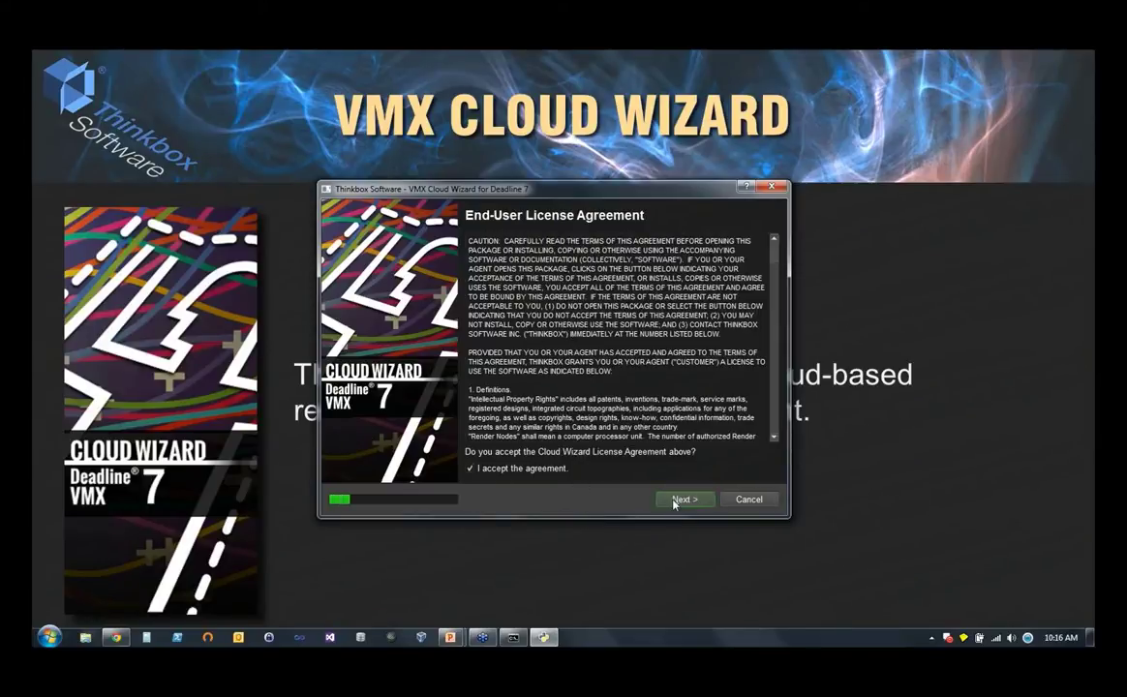
left_click(678, 499)
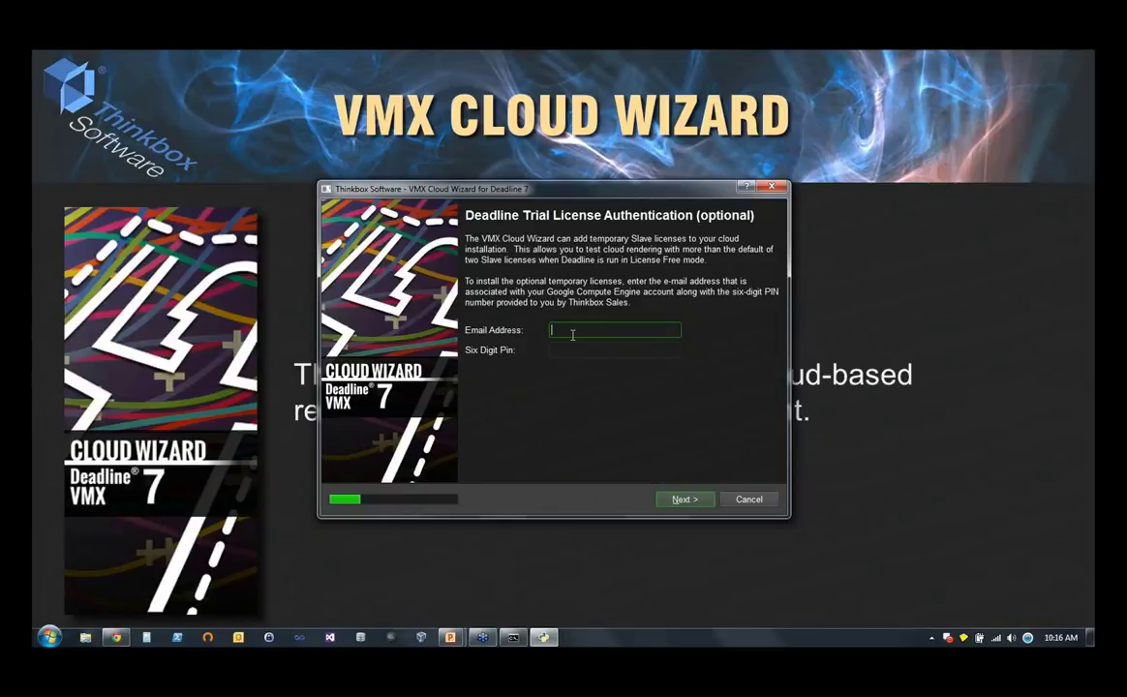
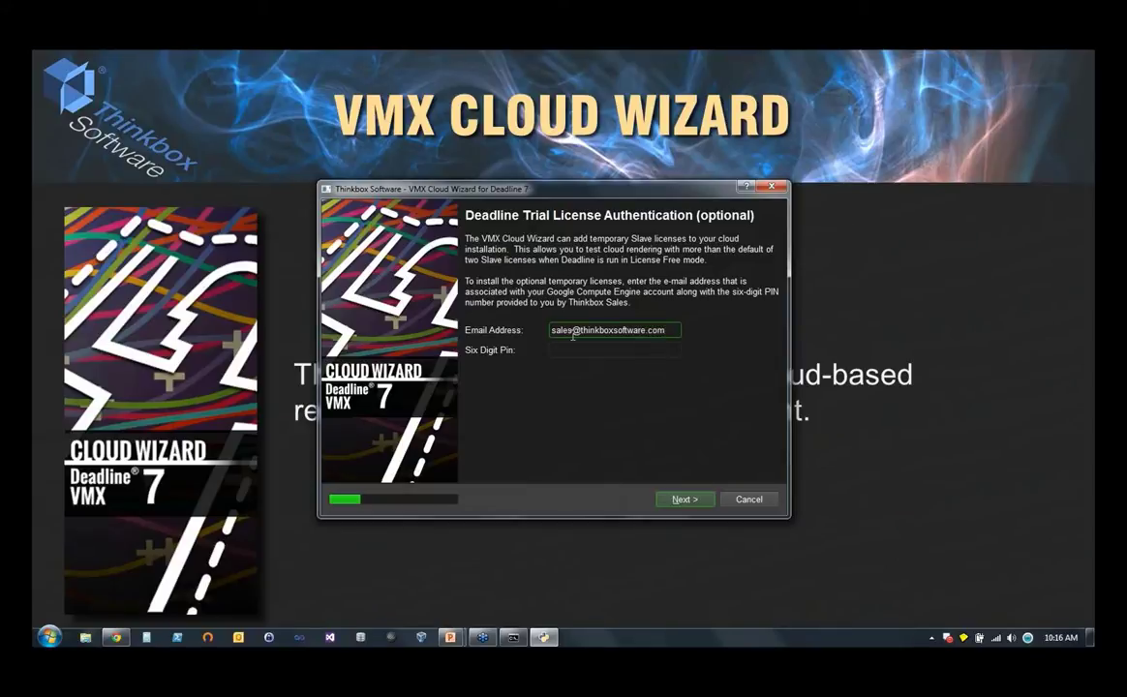
type("77")
key("BackSpace")
key("BackSpace")
left_click(664, 349)
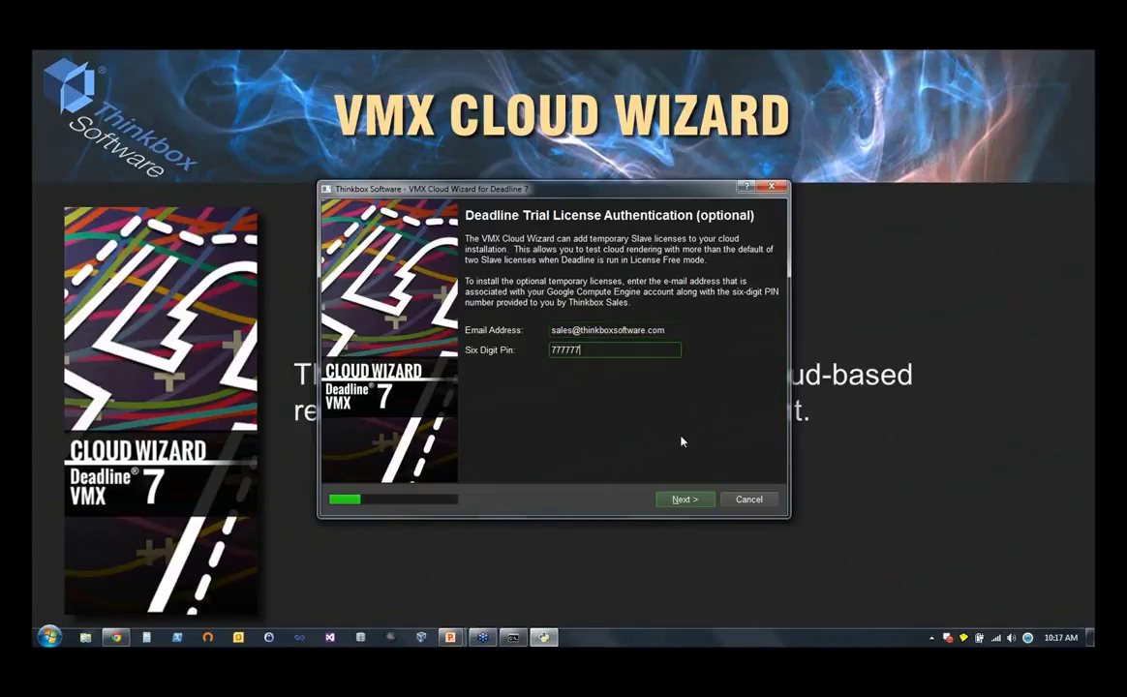
left_click(683, 499)
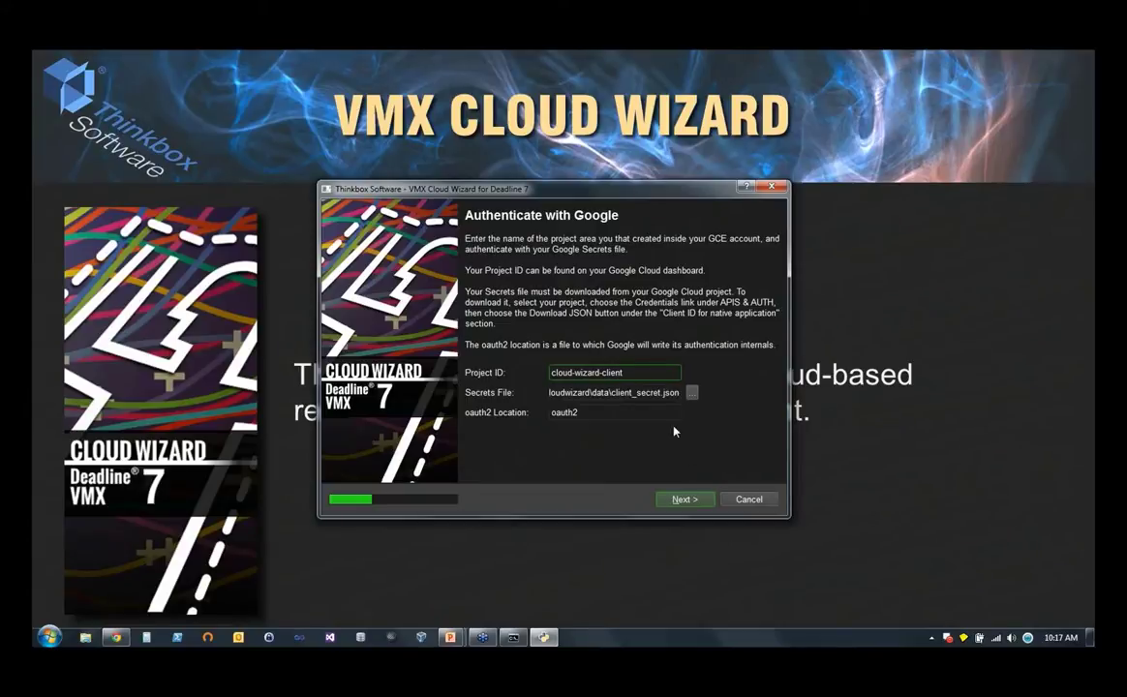
- Load client_secret.json from Downloads as the Google secrets file and continue
left_click(691, 392)
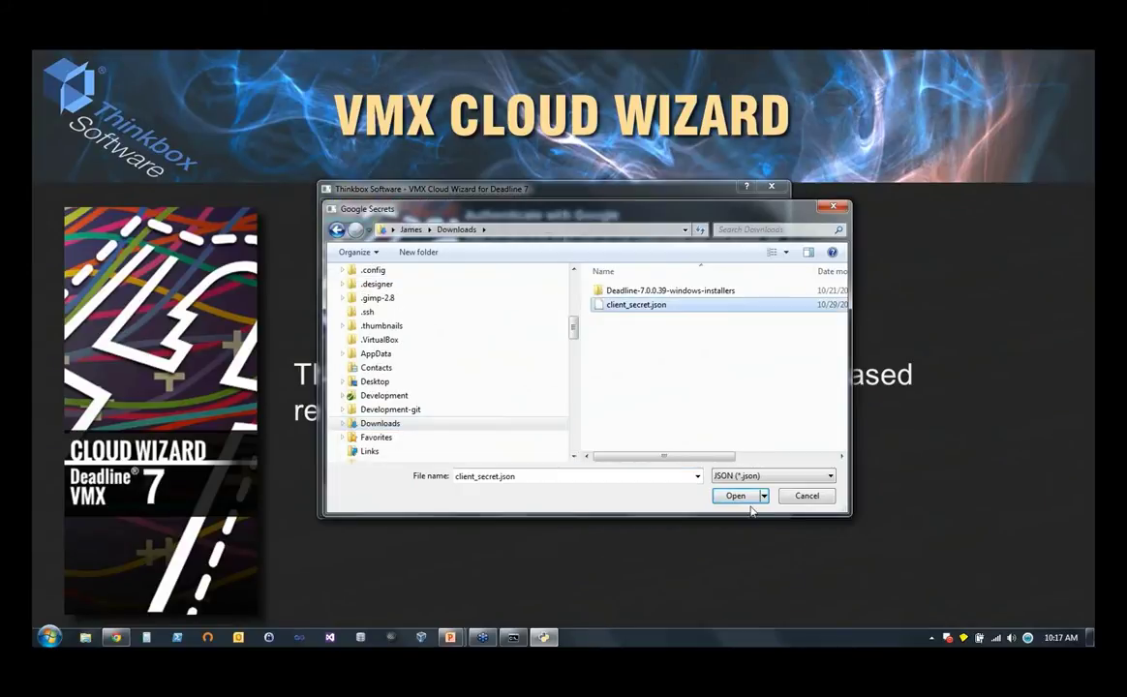
left_click(738, 497)
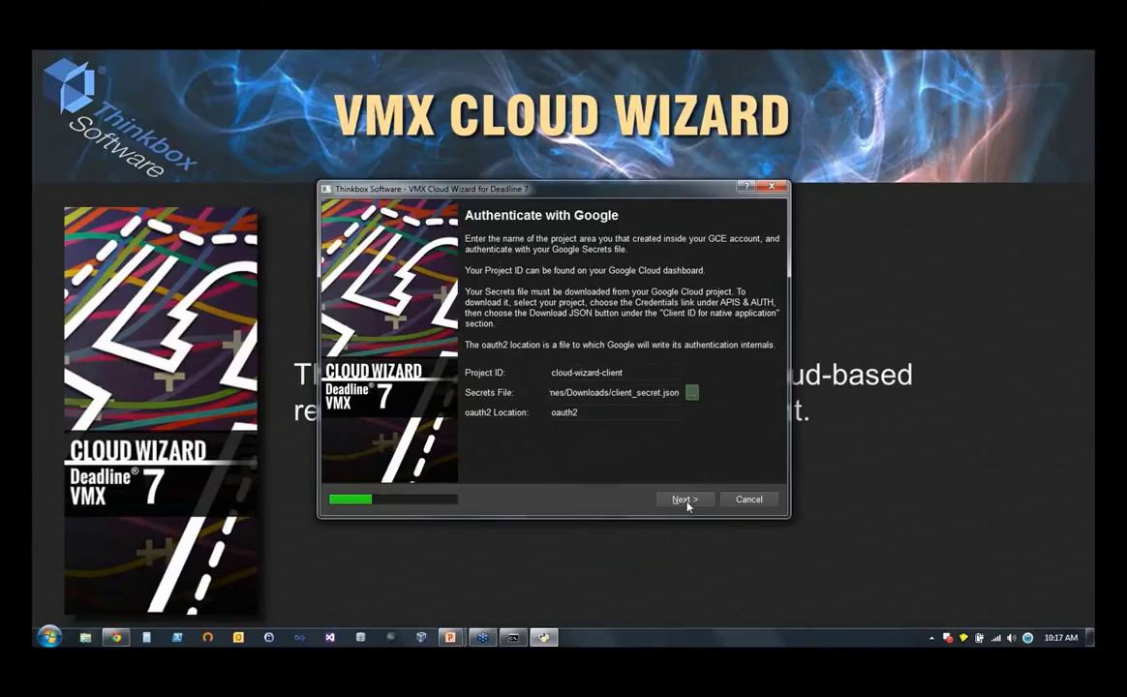
left_click(688, 503)
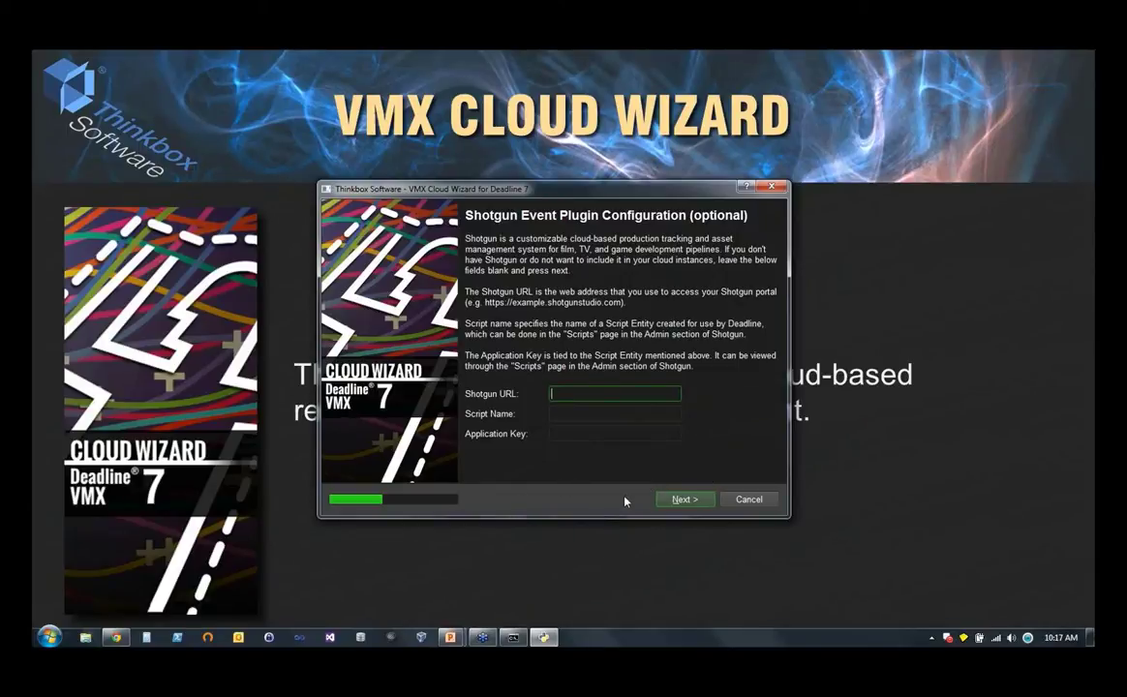
- Skip the Shotgun page and set the cloud subnet to 10.9.0.0/16
left_click(682, 499)
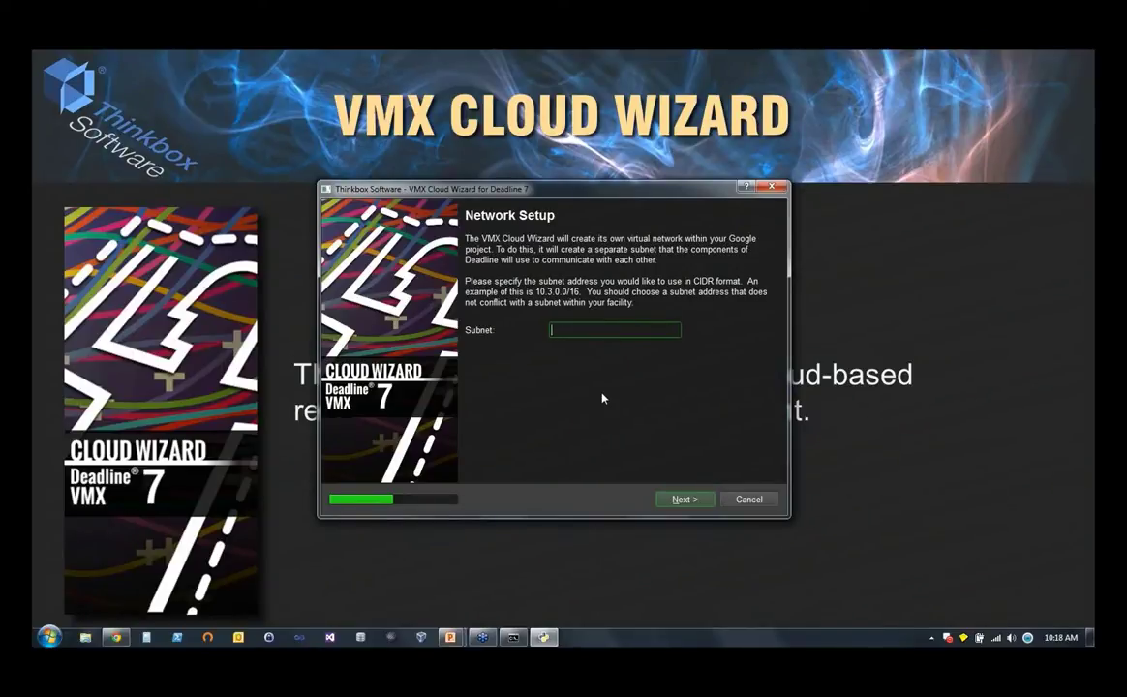
type("10.9.0.0/16")
left_click(681, 499)
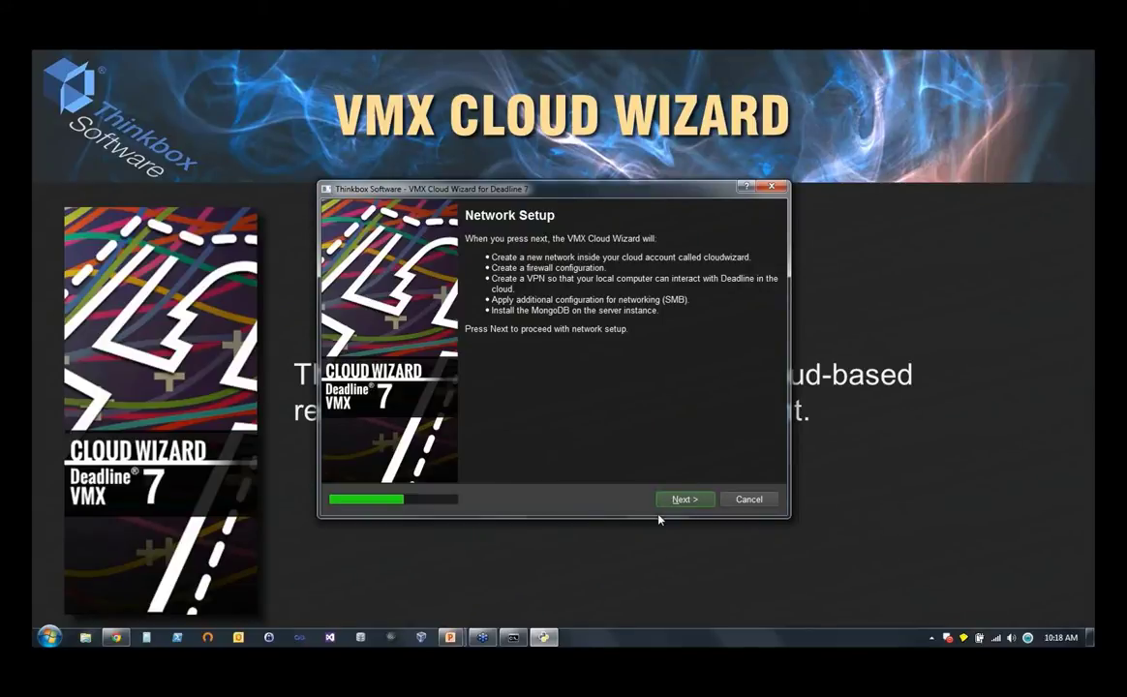
- Begin creating the cloudwizard network, then advance the slides to the Artist productivity chart
left_click(675, 500)
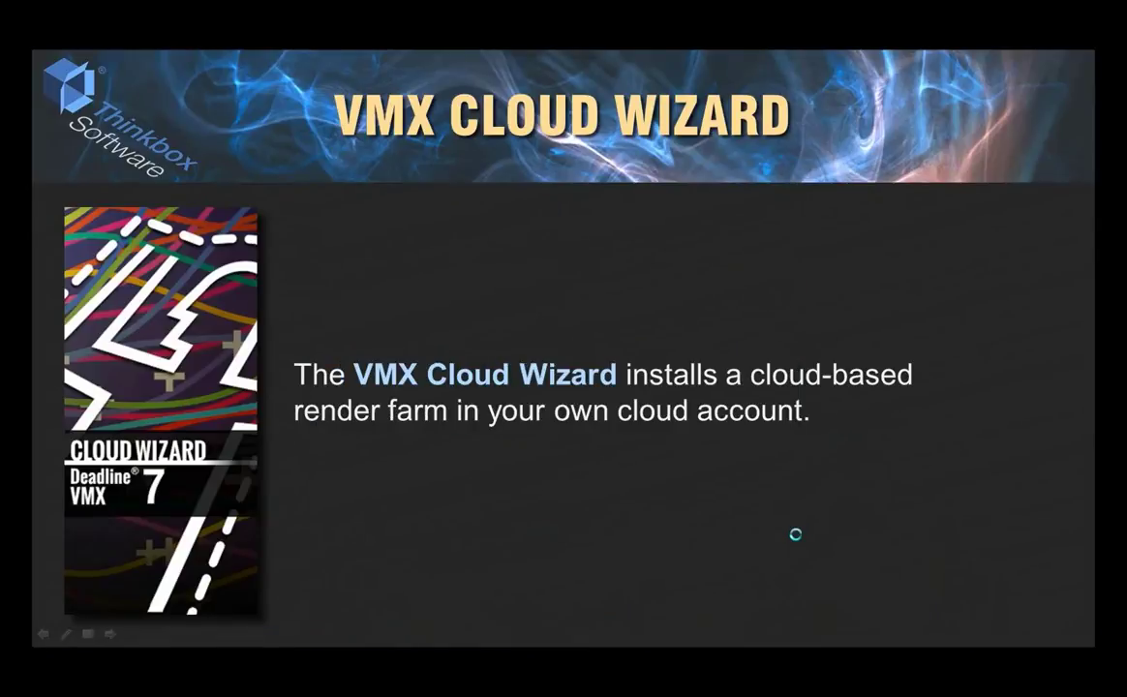
key("Right")
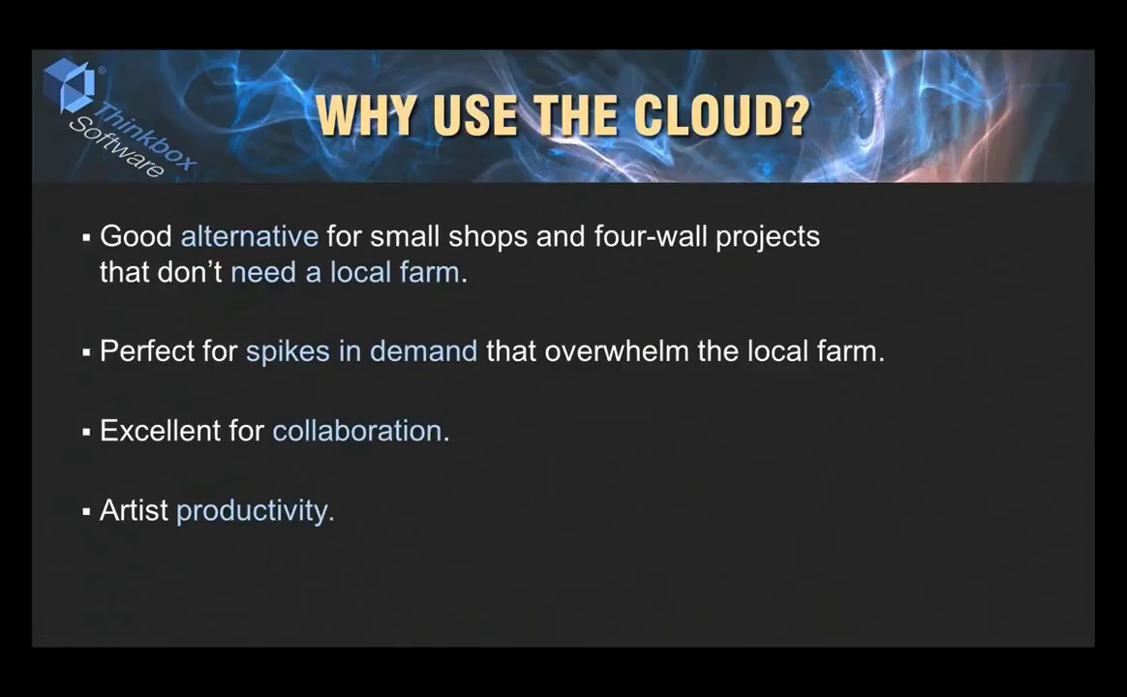
key("Right")
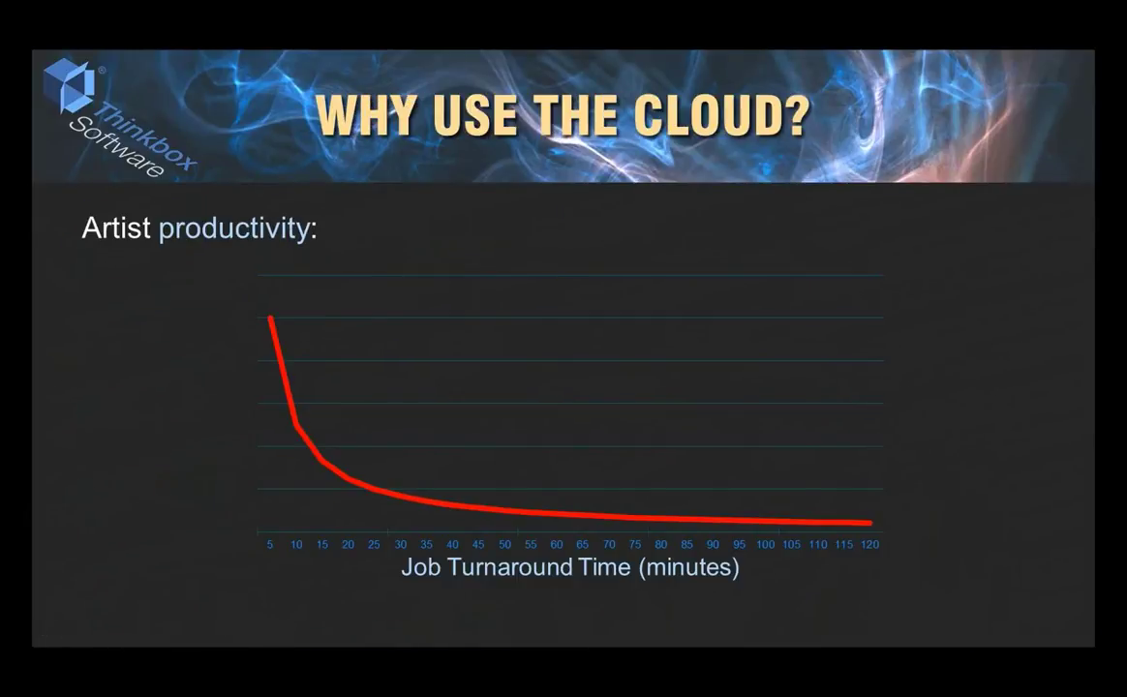